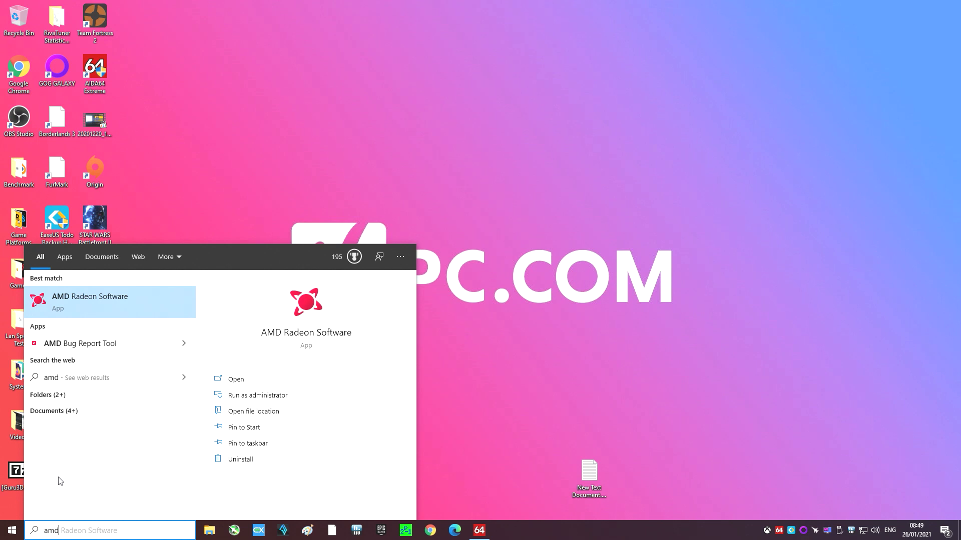
# Launch AMD Radeon Software from the Best match result for 'amd'.
pyautogui.click(83, 313)
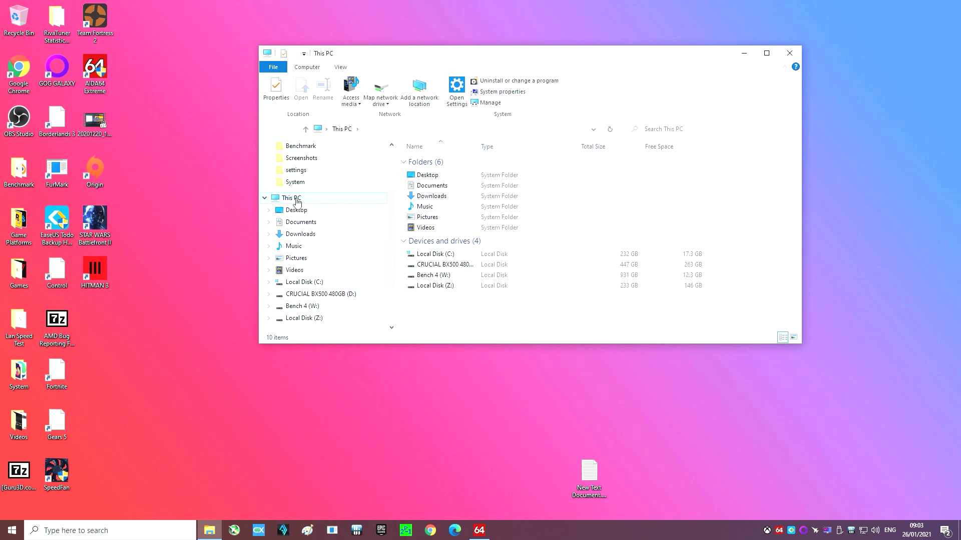
# Delete the AMD folder from the root of Local Disk (C:), granting folder access.
pyautogui.doubleClick(439, 255)
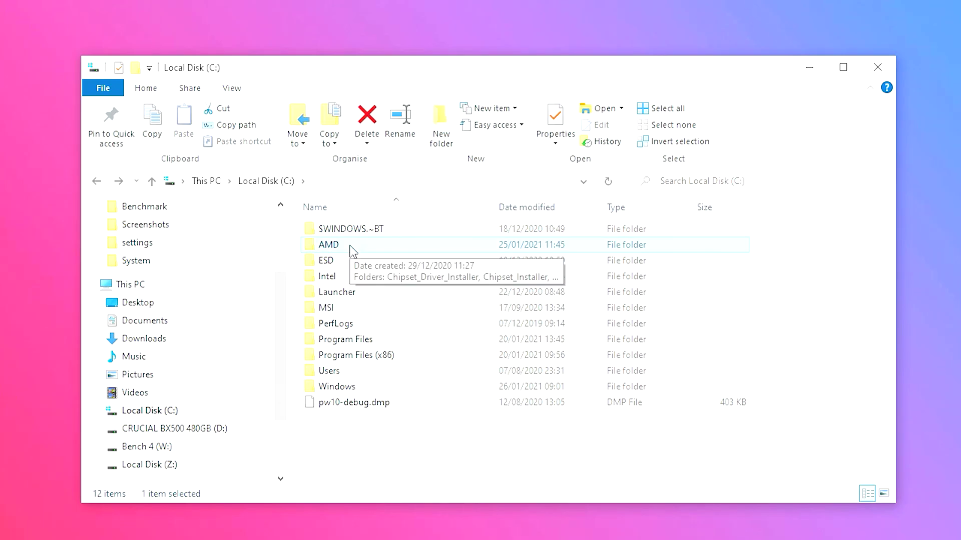
pyautogui.press('Delete')
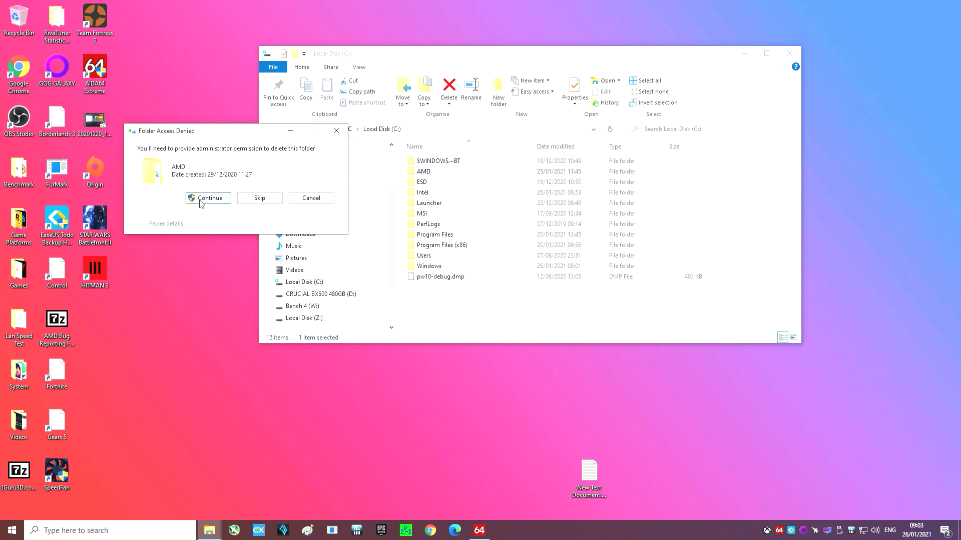
pyautogui.click(208, 198)
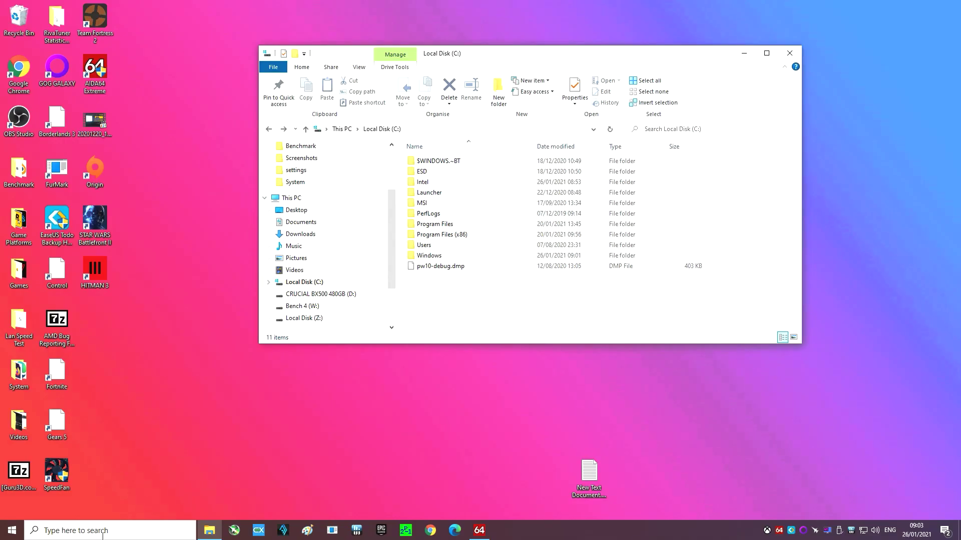
# Open Add or remove programs via 'unin' search and filter installed apps by 'amd'.
pyautogui.click(130, 527)
pyautogui.write('unin')
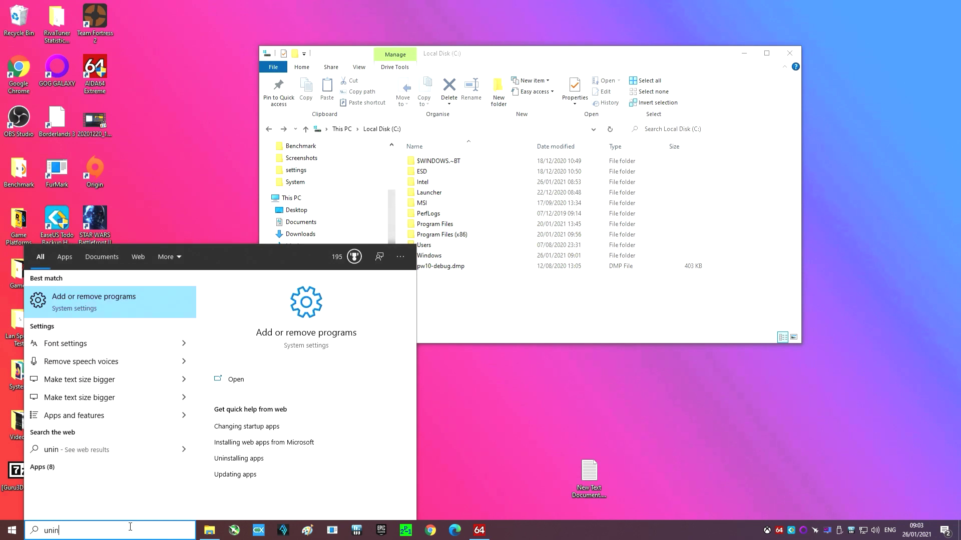
pyautogui.press('Return')
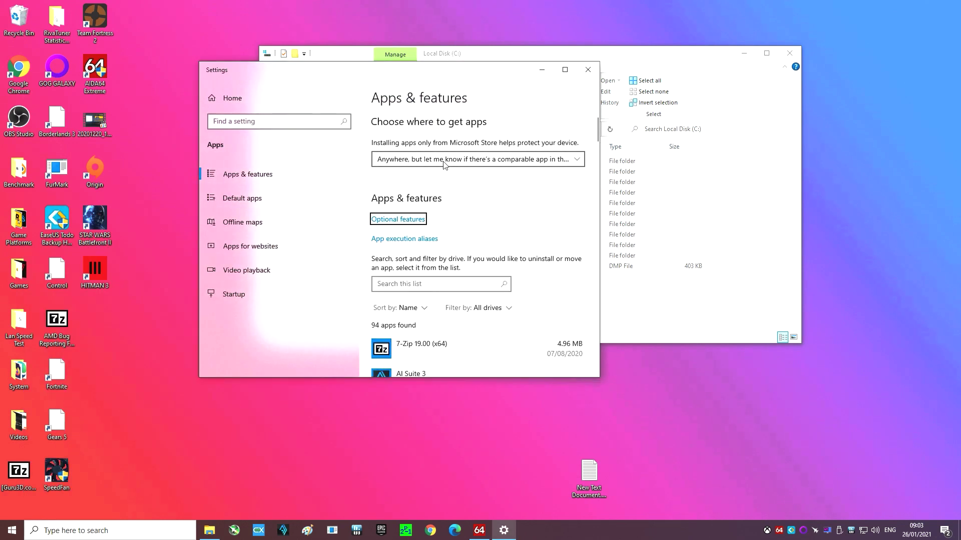
pyautogui.click(445, 286)
pyautogui.write('amd')
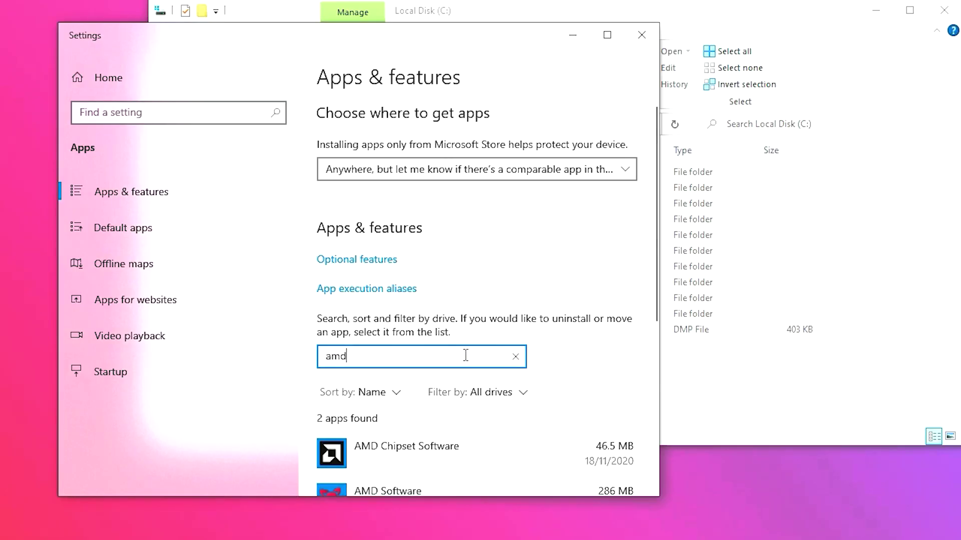
pyautogui.scroll(-3, 465, 355)
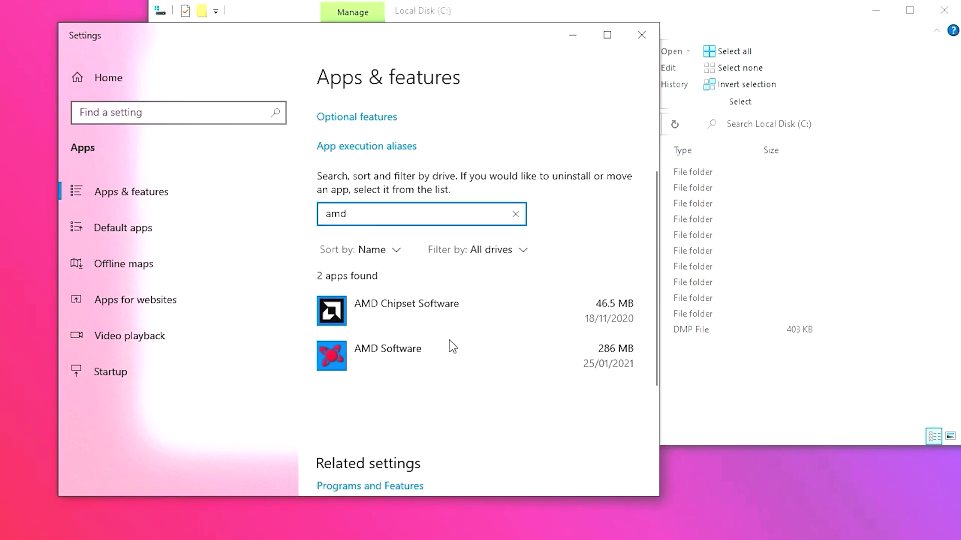
# Uninstall AMD Software with admin approval, then dismiss AMD Chipset Software's licence expiry warning.
pyautogui.click(460, 362)
pyautogui.click(613, 422)
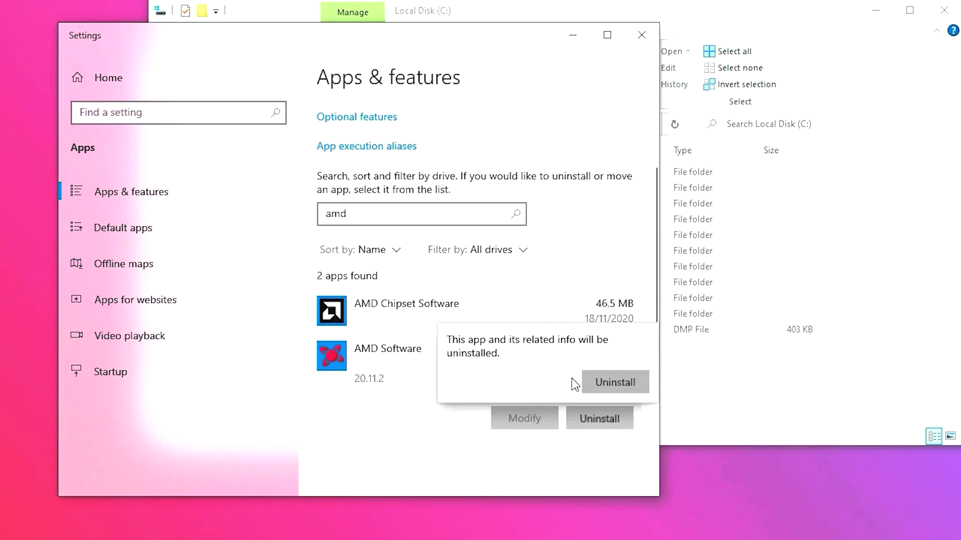
pyautogui.click(595, 384)
pyautogui.click(416, 370)
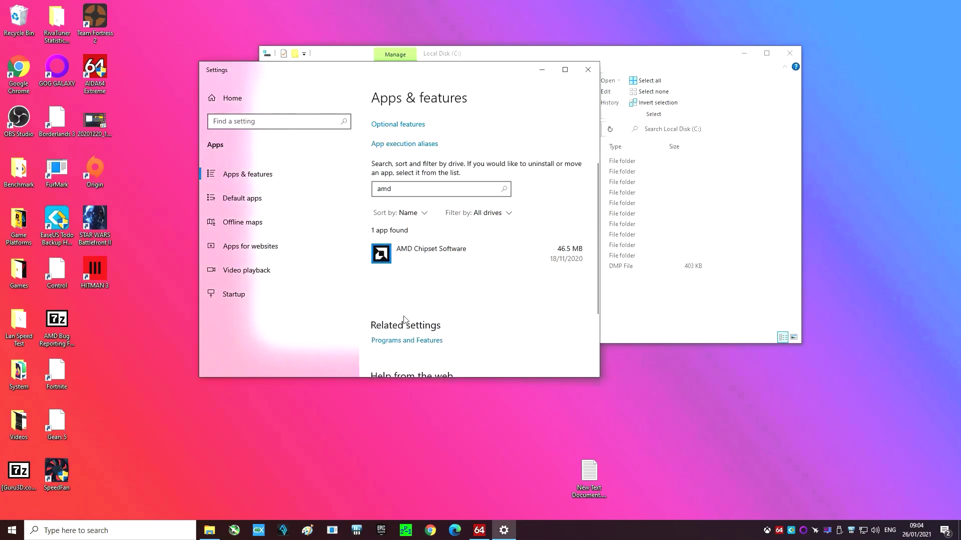
pyautogui.click(450, 257)
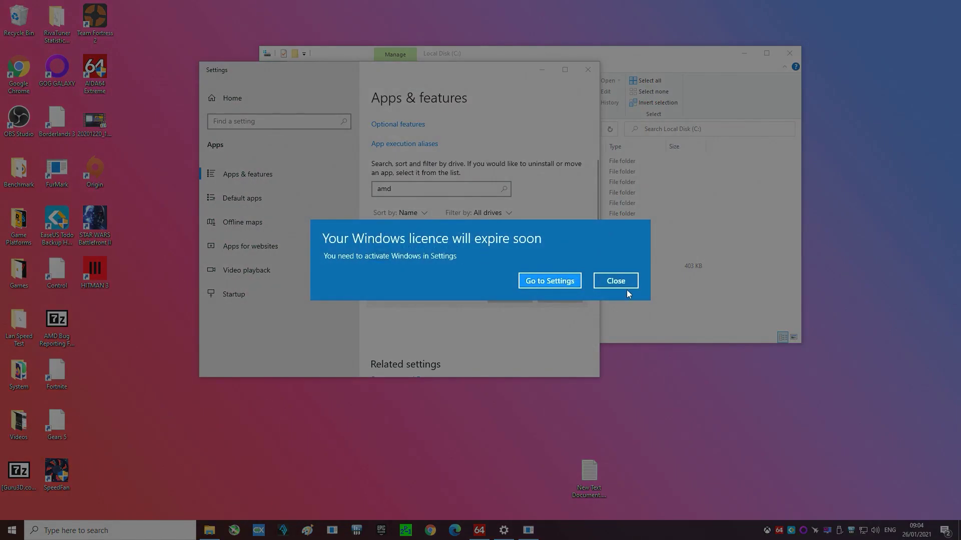
pyautogui.click(627, 290)
# Search Google for 'display driver uninstaller' and download DDU 18.0.3.5 from Guru3D.
pyautogui.click(542, 69)
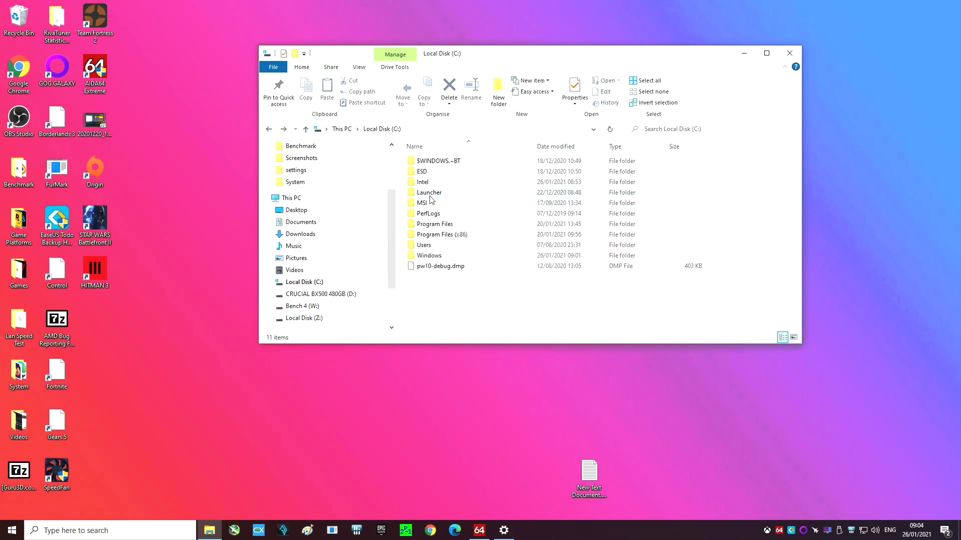
pyautogui.write('dis')
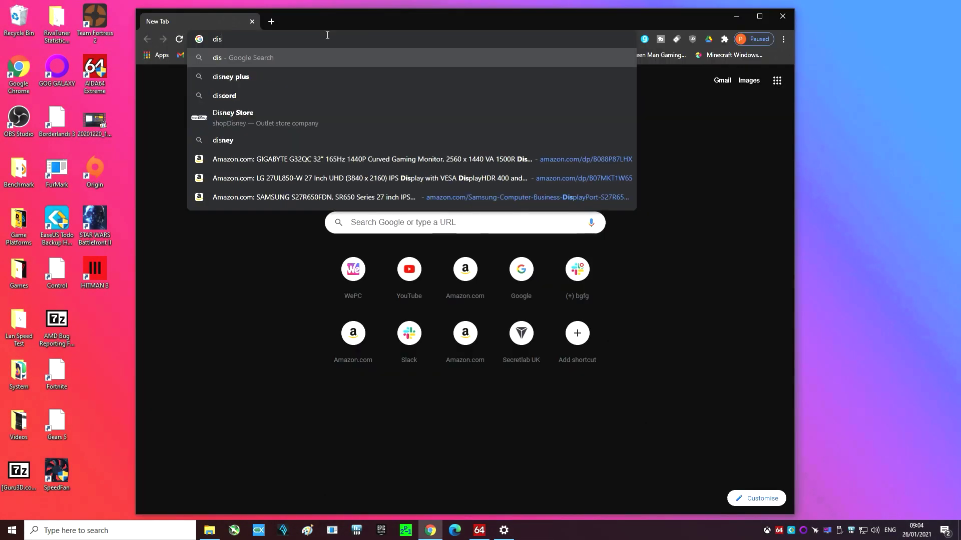
pyautogui.write('play driver')
pyautogui.press('Return')
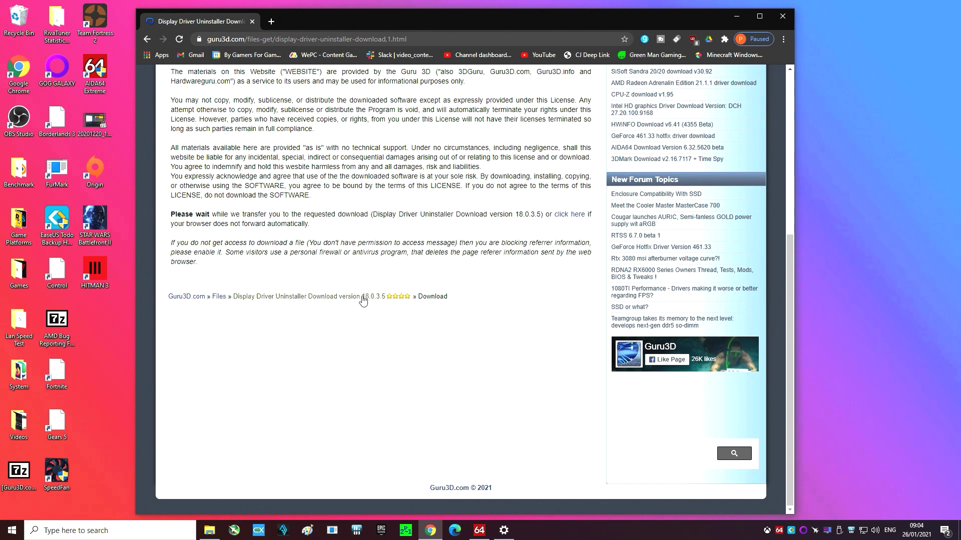
pyautogui.click(363, 301)
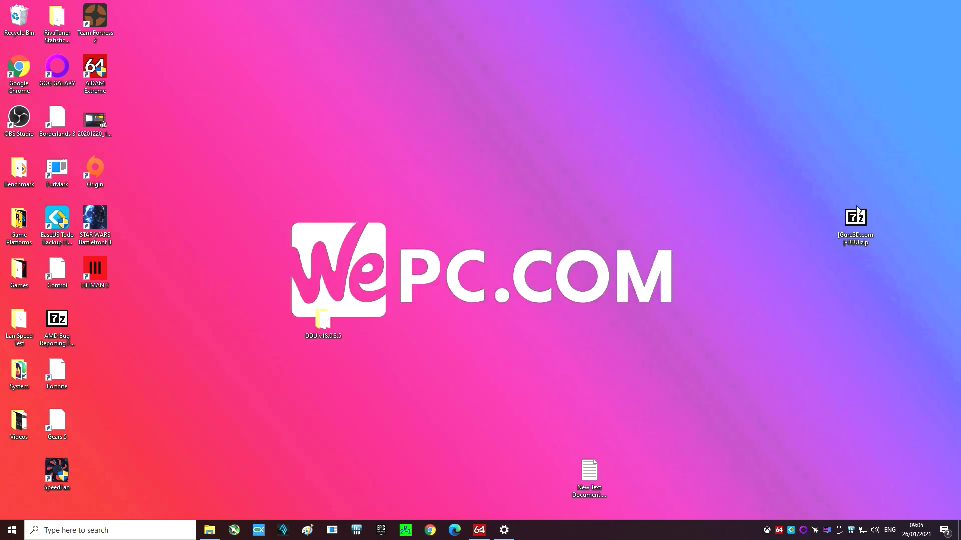
# Extract the DDU v18.0.3.5 folder and Guru3D.com to the desktop, replacing existing files.
pyautogui.doubleClick(855, 220)
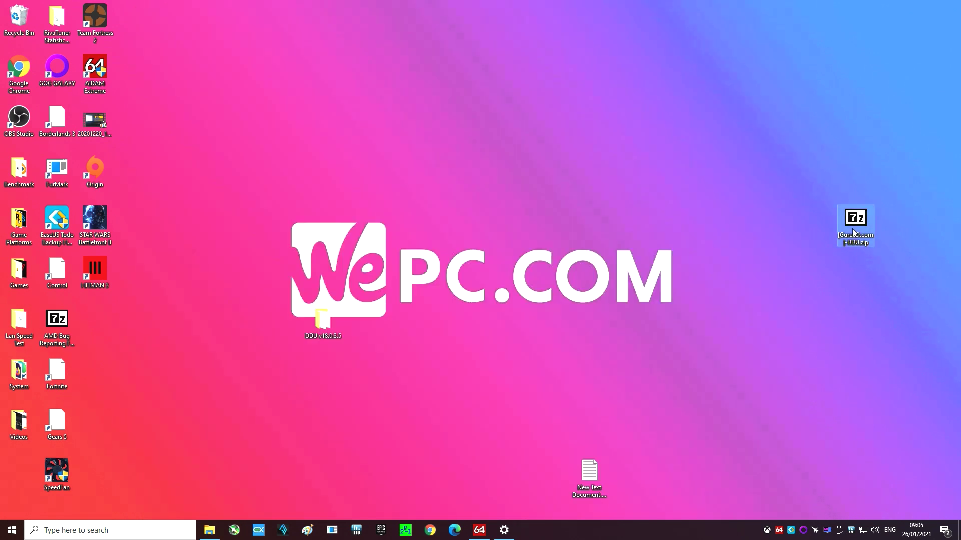
pyautogui.click(153, 132)
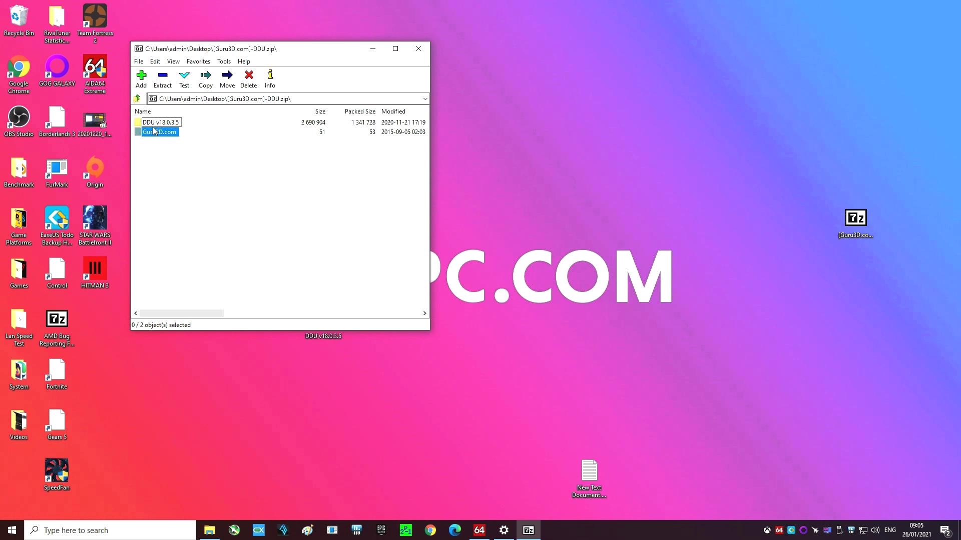
pyautogui.keyDown('shift'); pyautogui.click(155, 123); pyautogui.keyUp('shift')
pyautogui.moveTo(156, 123); pyautogui.dragTo(739, 139)
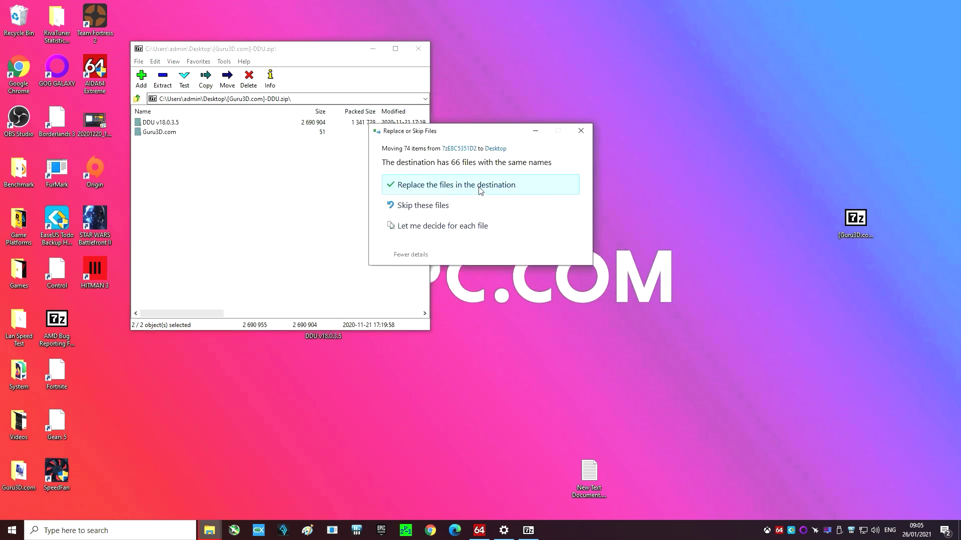
pyautogui.click(464, 185)
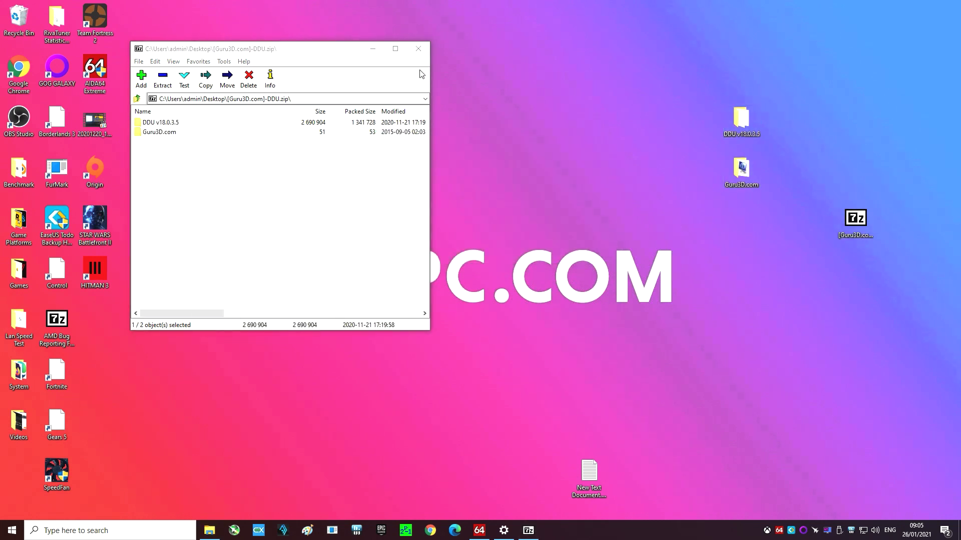
pyautogui.click(418, 48)
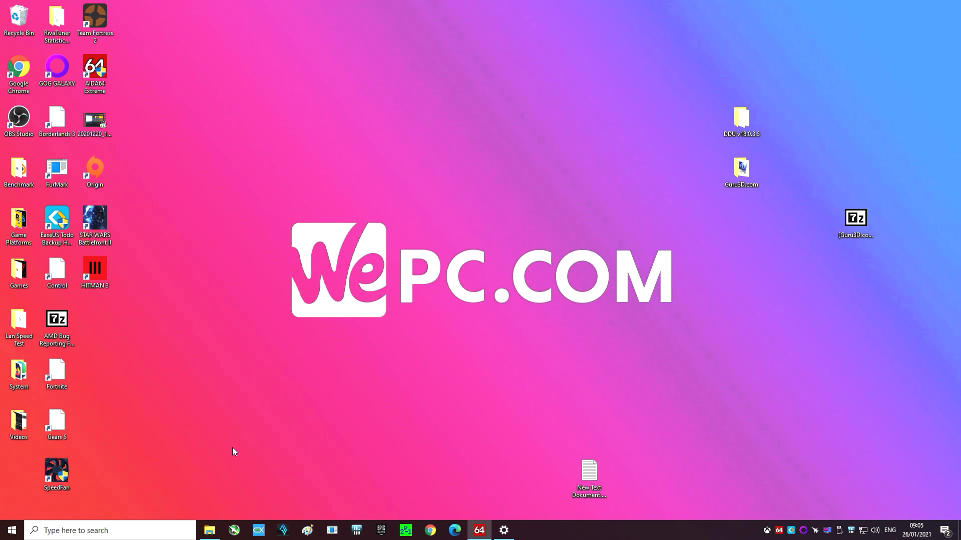
# Find the advanced start-up options by searching 'safe' and restart now into recovery.
pyautogui.click(92, 525)
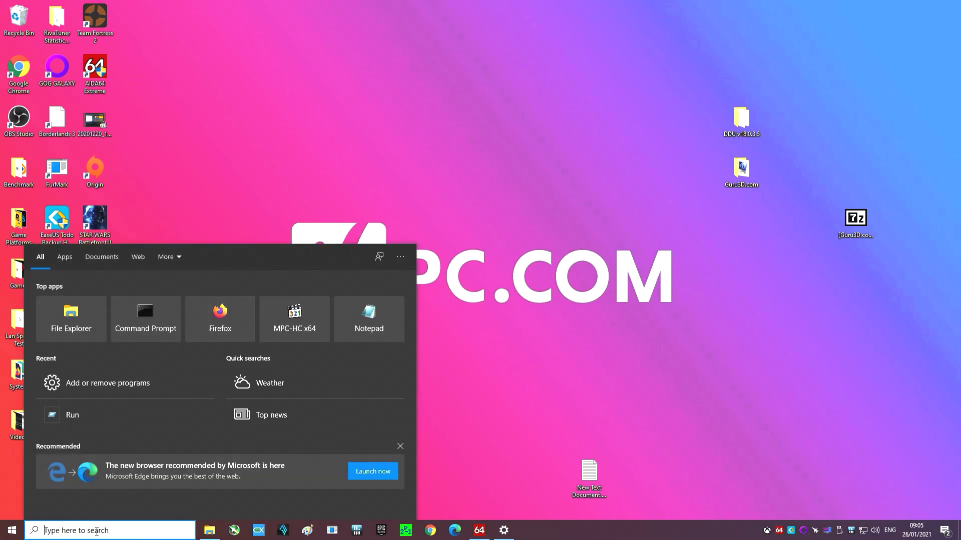
pyautogui.write('safe')
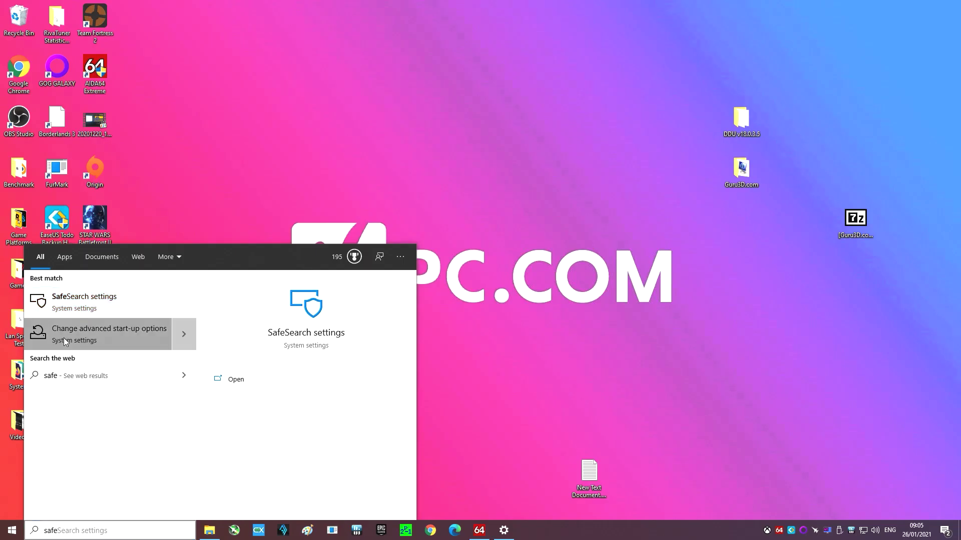
pyautogui.click(84, 239)
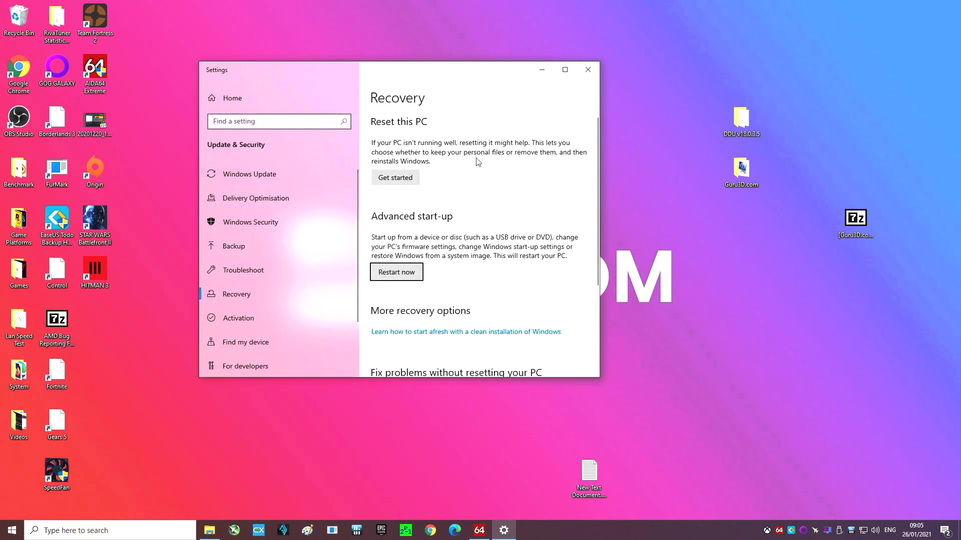
pyautogui.click(411, 276)
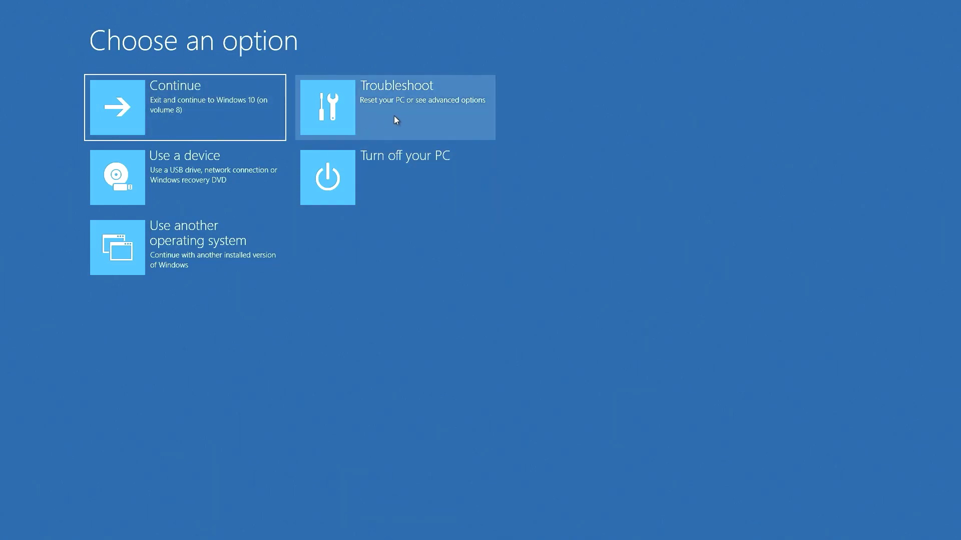
# Restart through Troubleshoot, Advanced options and Start-up Settings to choose Safe Mode.
pyautogui.click(410, 113)
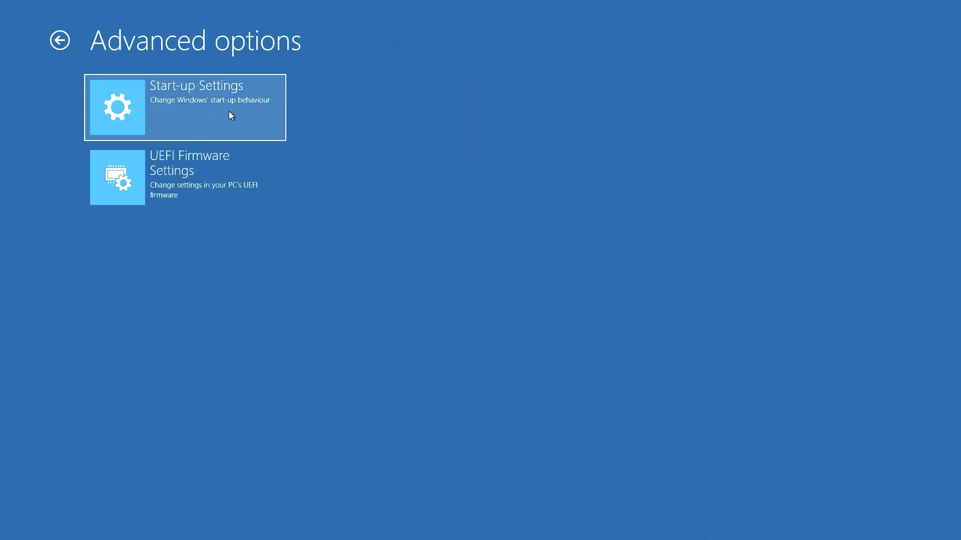
pyautogui.click(198, 105)
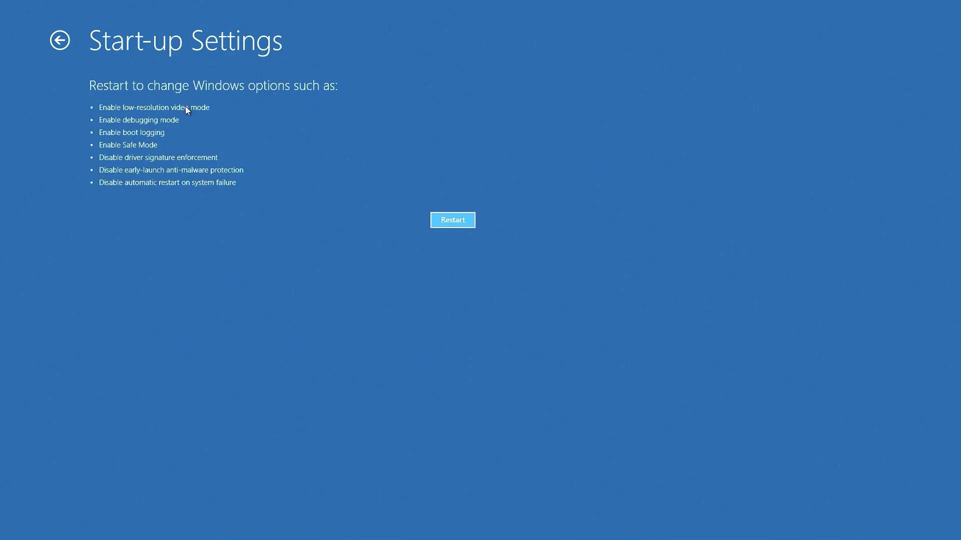
pyautogui.click(461, 221)
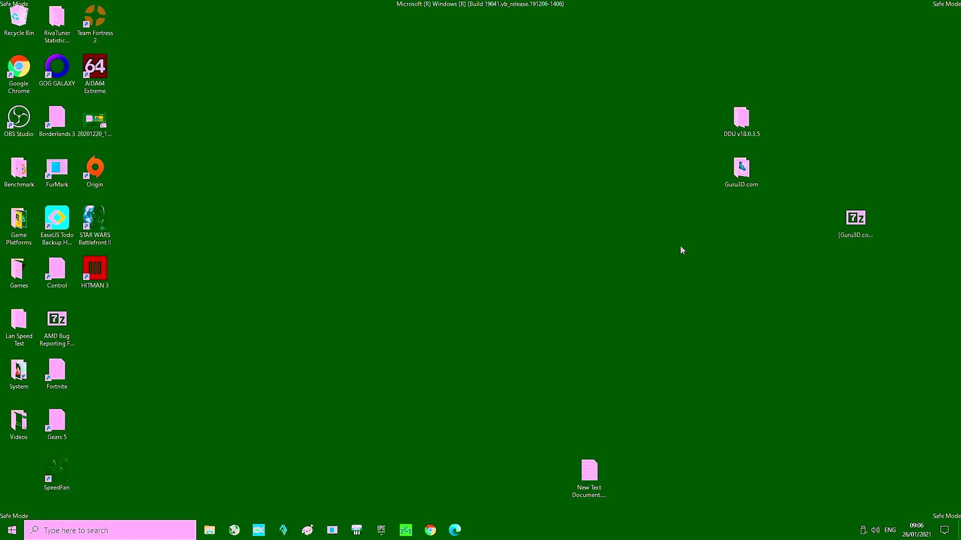
# Run Display Driver Uninstaller from the DDU folder with GPU selected and choose Clean and restart.
pyautogui.doubleClick(727, 127)
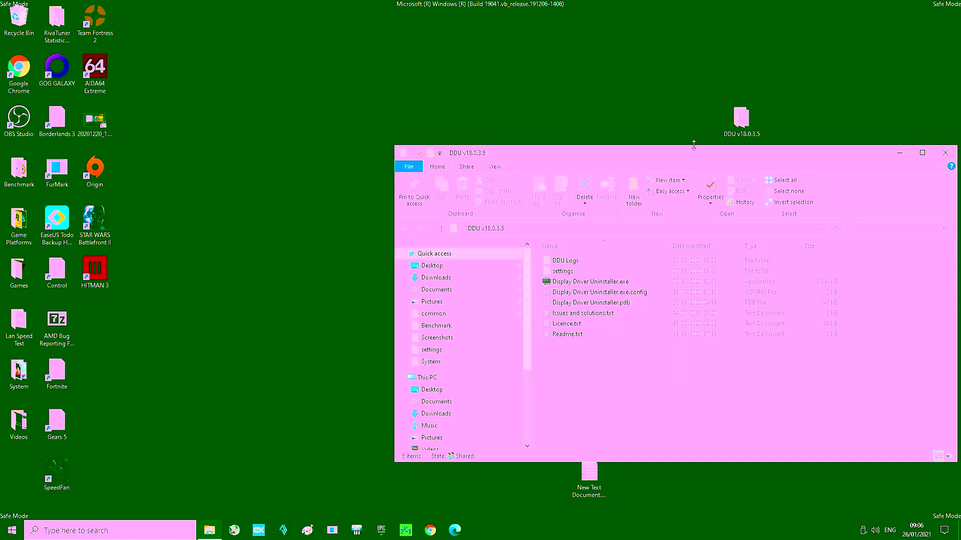
pyautogui.doubleClick(590, 282)
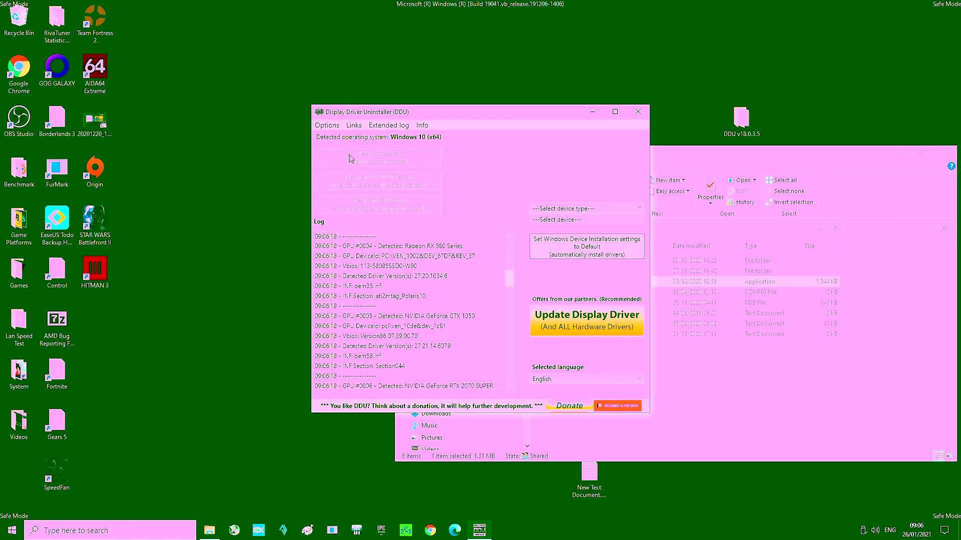
pyautogui.click(563, 209)
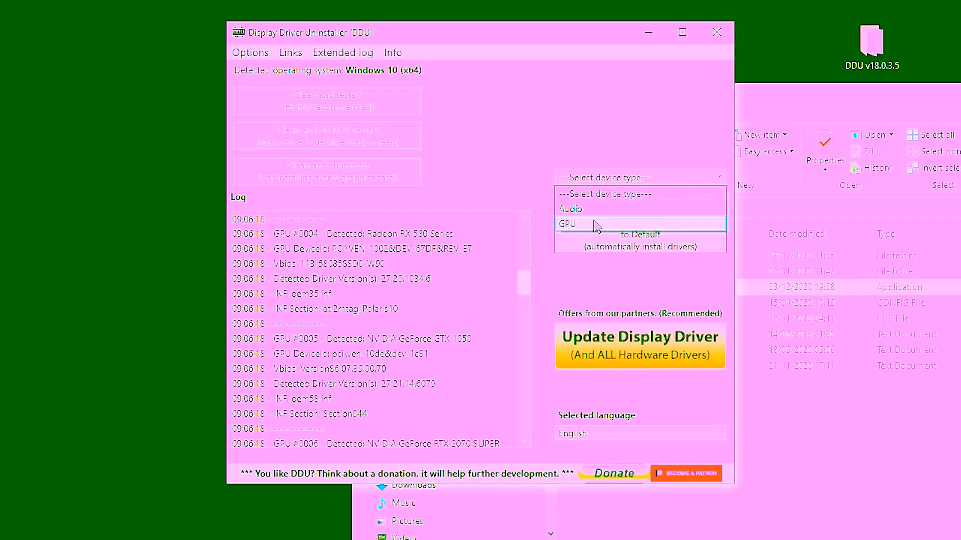
pyautogui.click(597, 225)
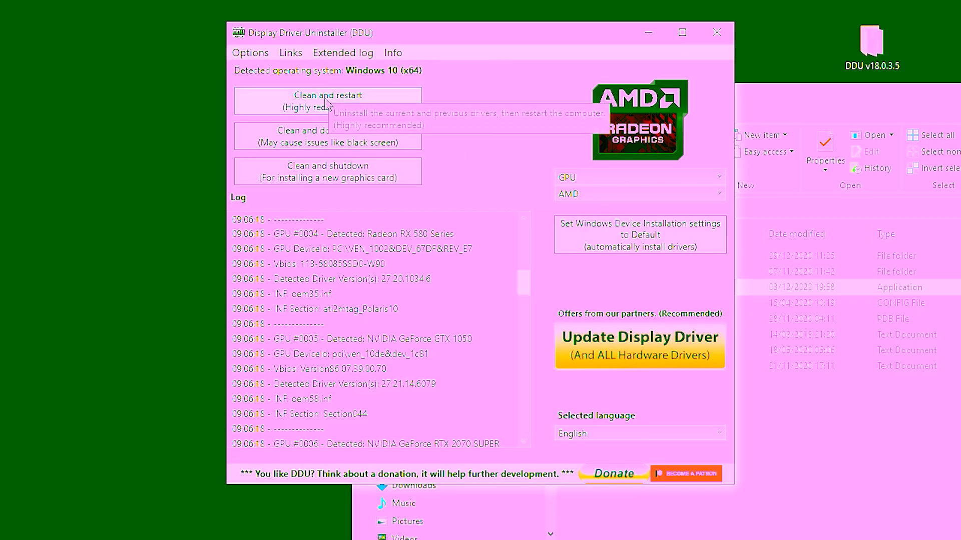
pyautogui.click(334, 105)
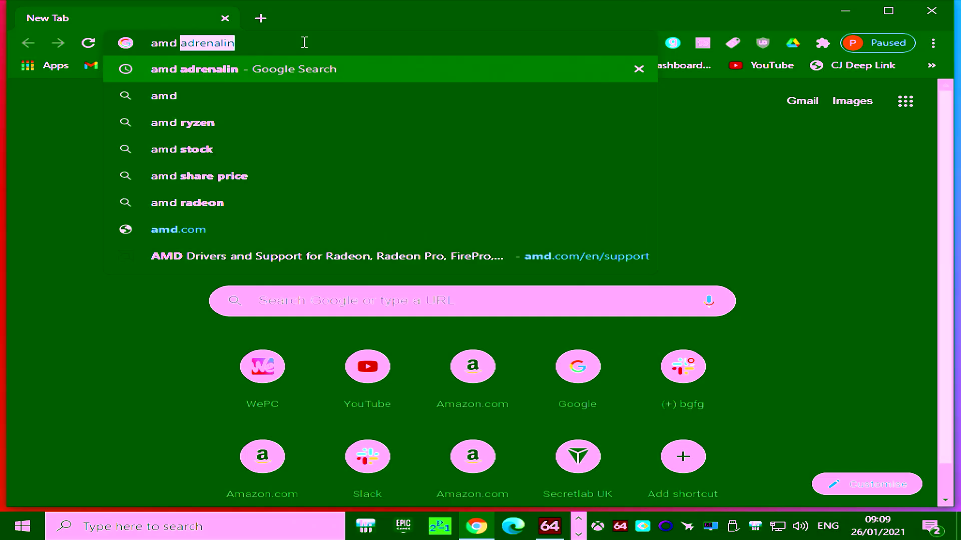
# Search Google for 'amd drivers'.
pyautogui.write('dr')
pyautogui.press('Return')
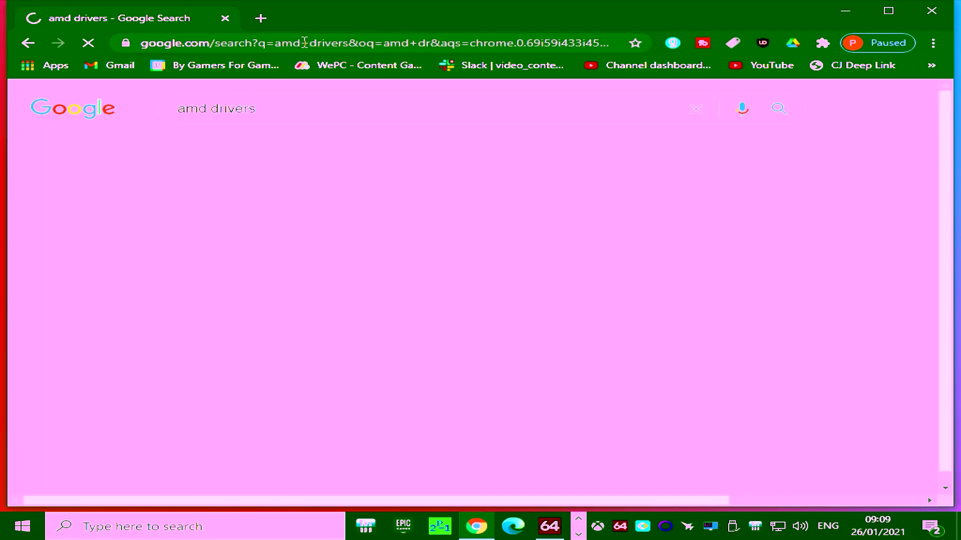
pyautogui.scroll(-6, 425, 170)
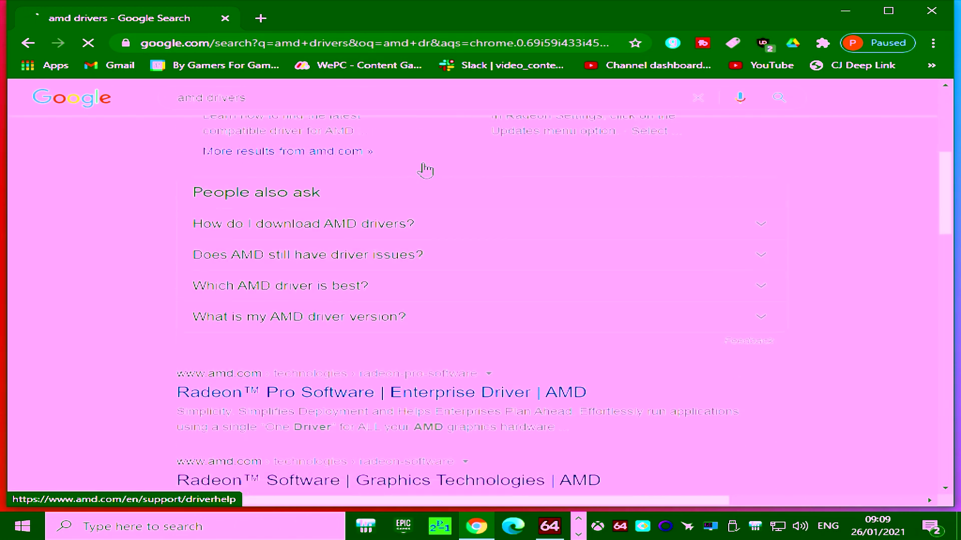
pyautogui.scroll(-3, 425, 170)
# Download the Radeon Software Adrenalin 2020 installer from AMD's page and launch its setup.
pyautogui.click(463, 373)
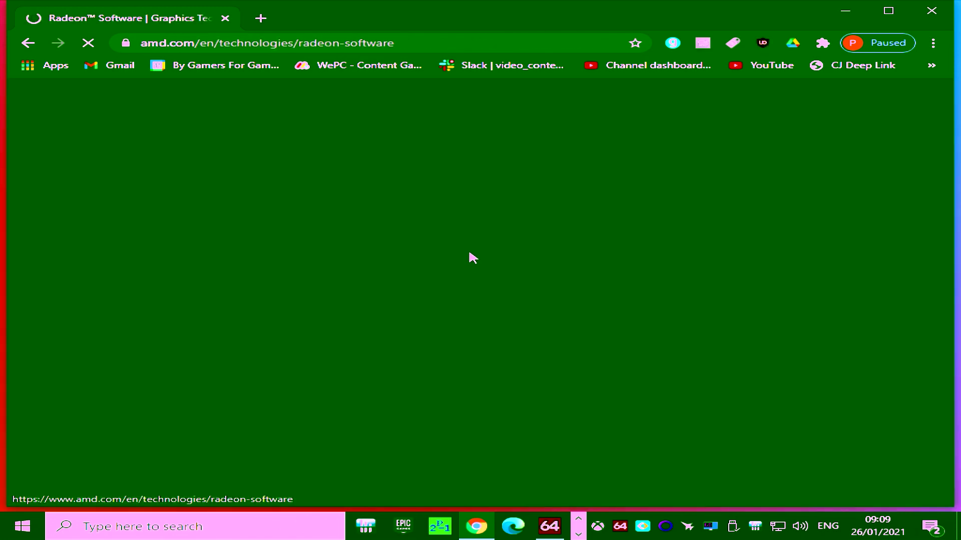
pyautogui.scroll(-10, 472, 253)
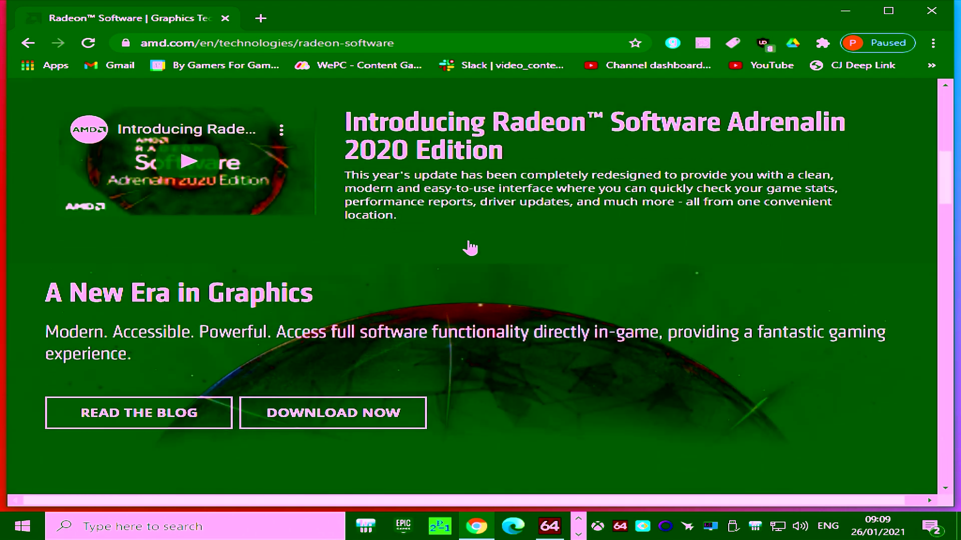
pyautogui.scroll(-3, 470, 247)
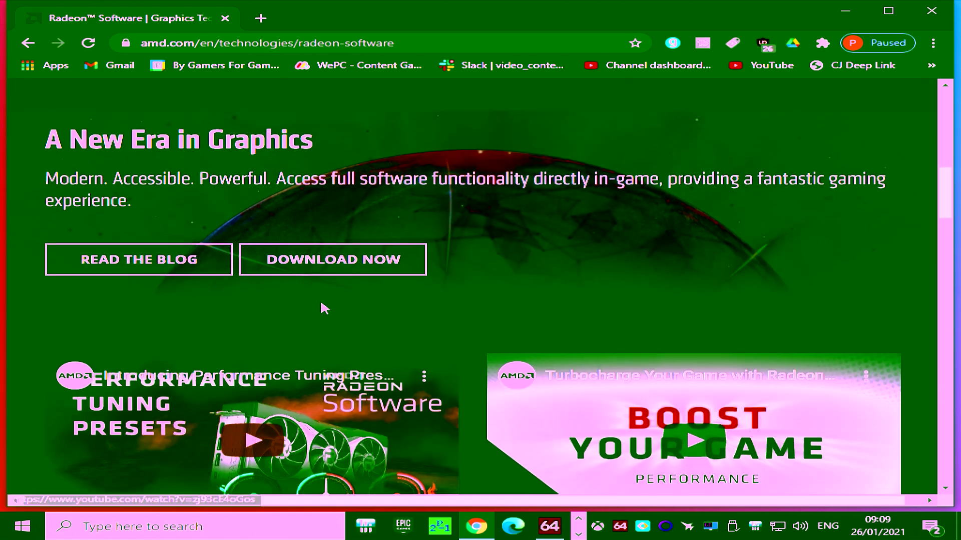
pyautogui.click(323, 260)
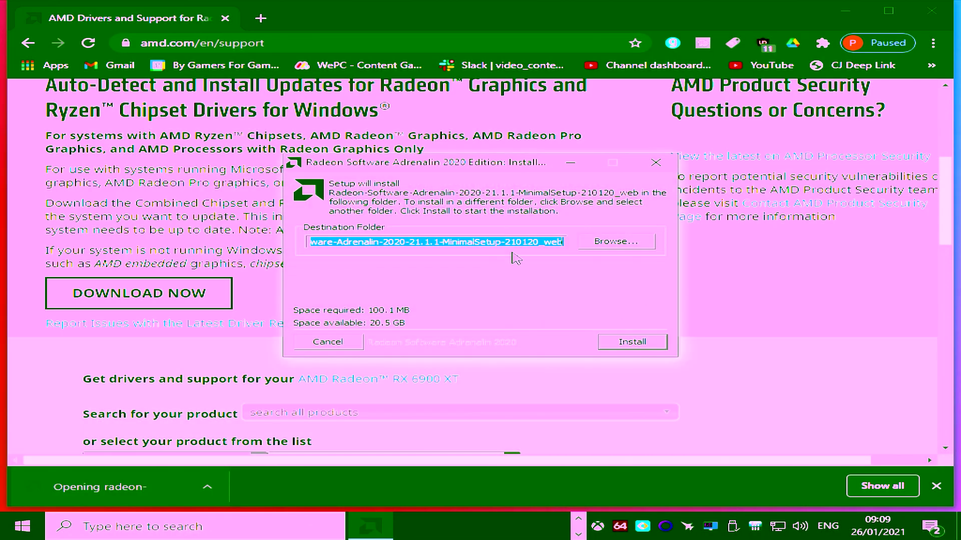
pyautogui.click(632, 340)
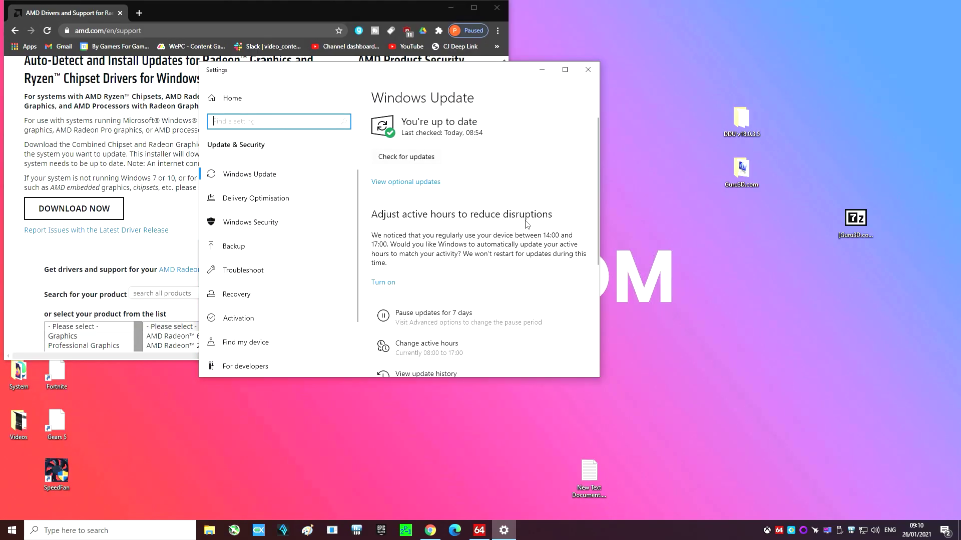
# Check Windows Update for available updates.
pyautogui.click(407, 156)
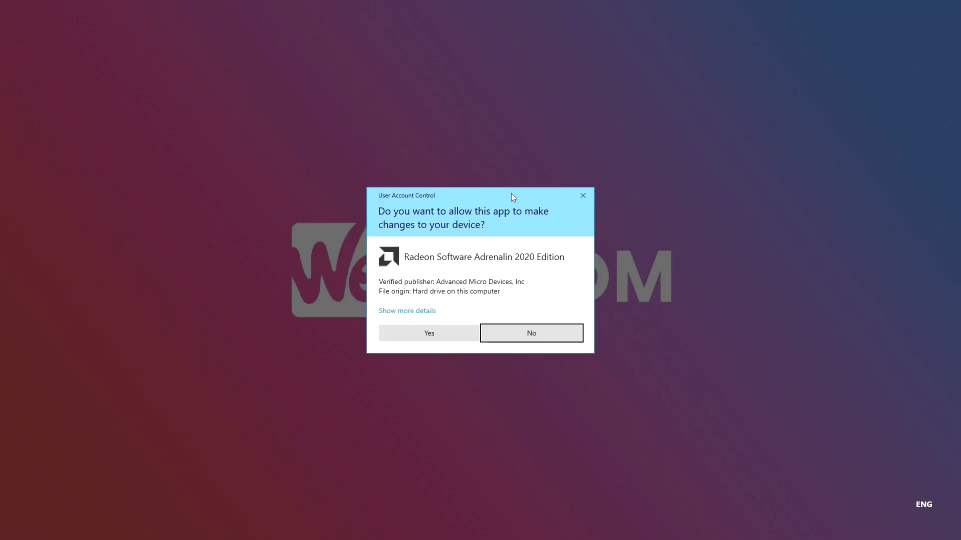
# Allow the AMD installer, extract its files, install the recommended Adrenalin 20.11.2 driver, then restart Windows.
pyautogui.click(454, 333)
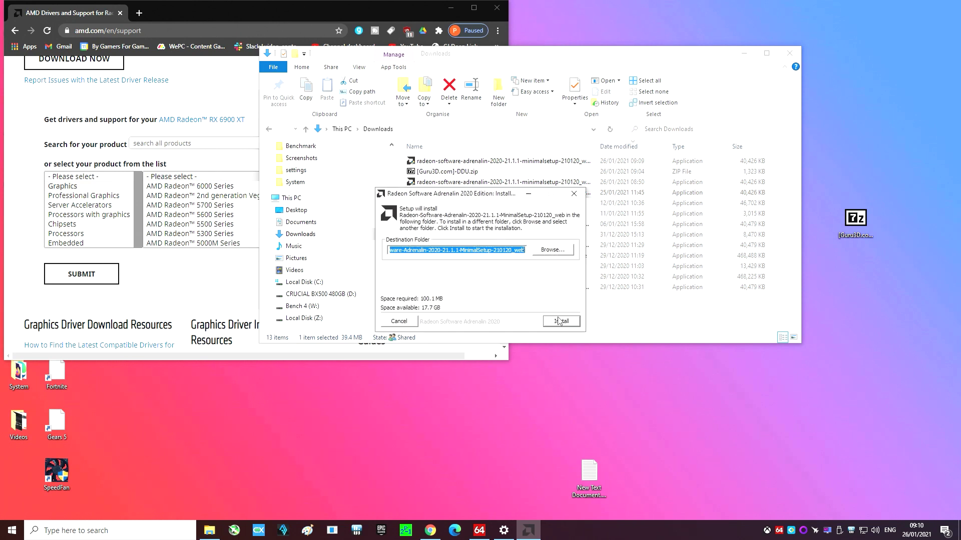
pyautogui.click(559, 321)
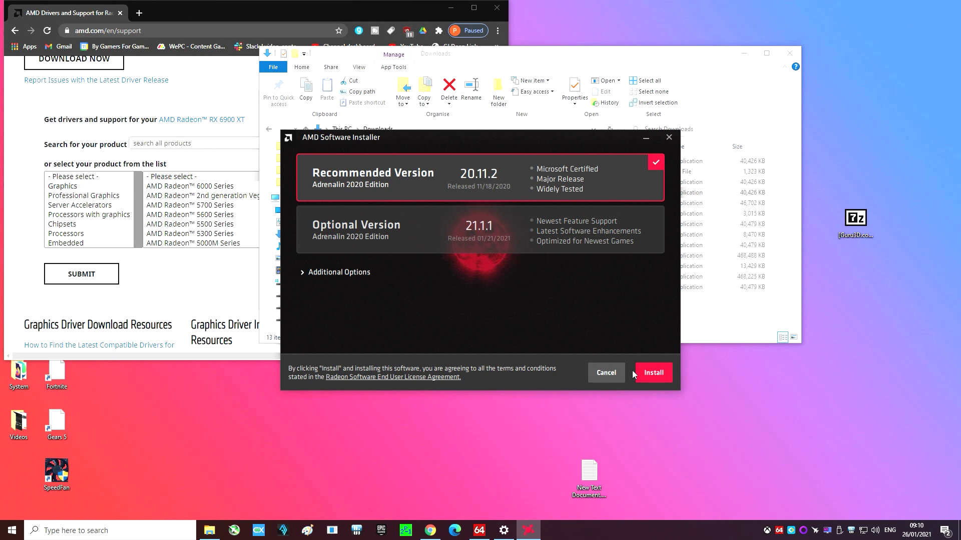
pyautogui.click(656, 373)
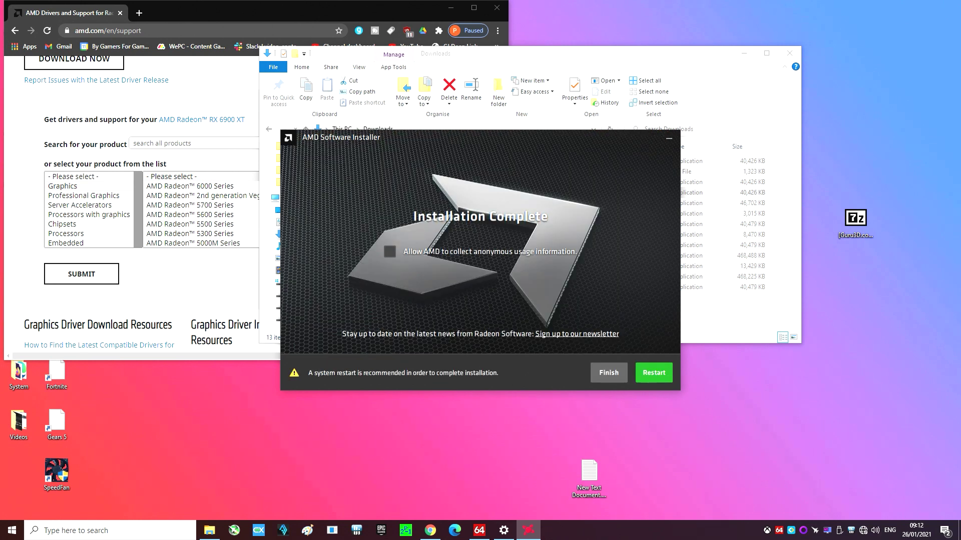
pyautogui.click(654, 373)
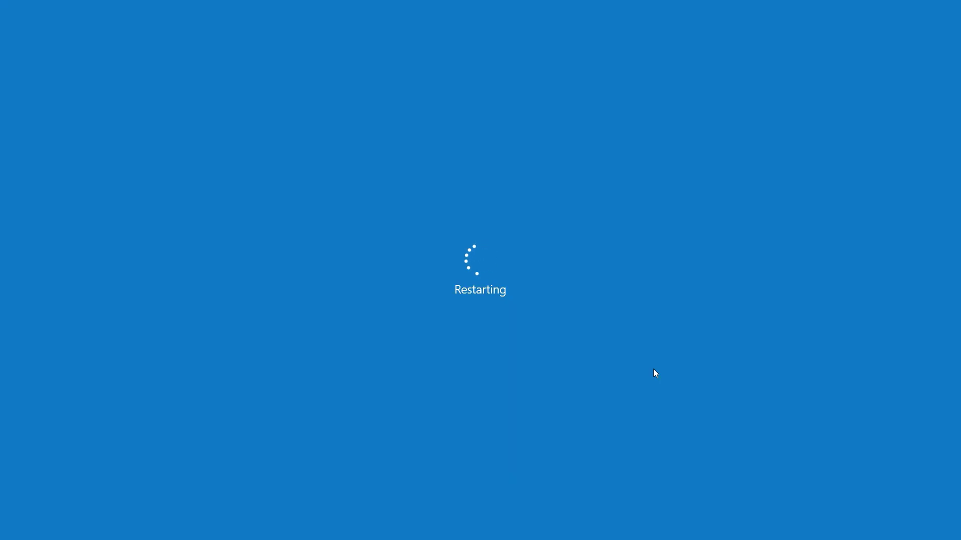